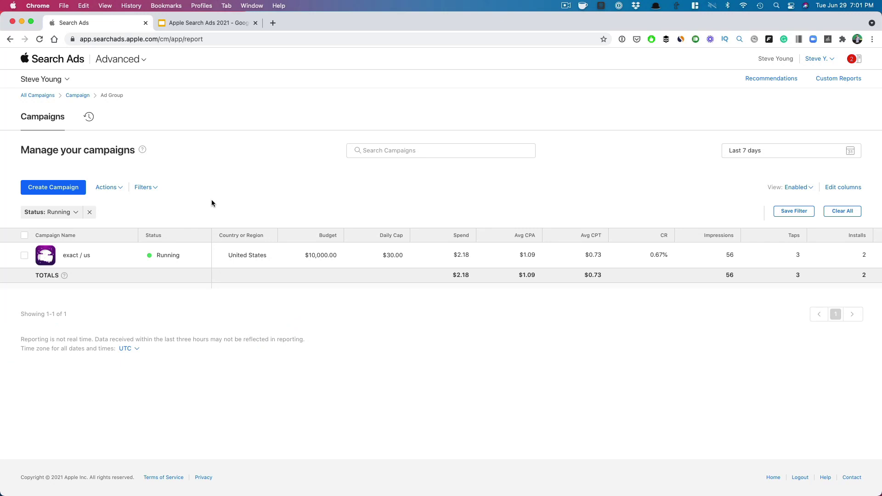
Start a new campaign and choose Moonlight: Background Noise as the promoted app
left_click(57, 193)
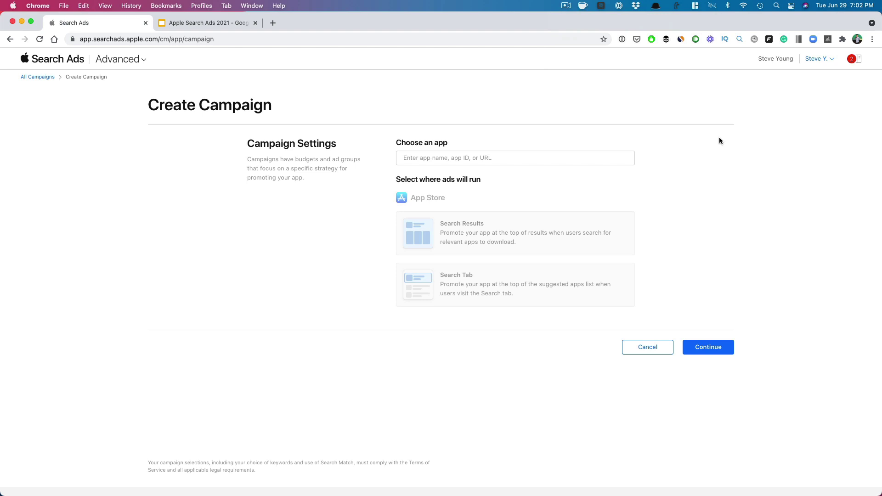
left_click(525, 161)
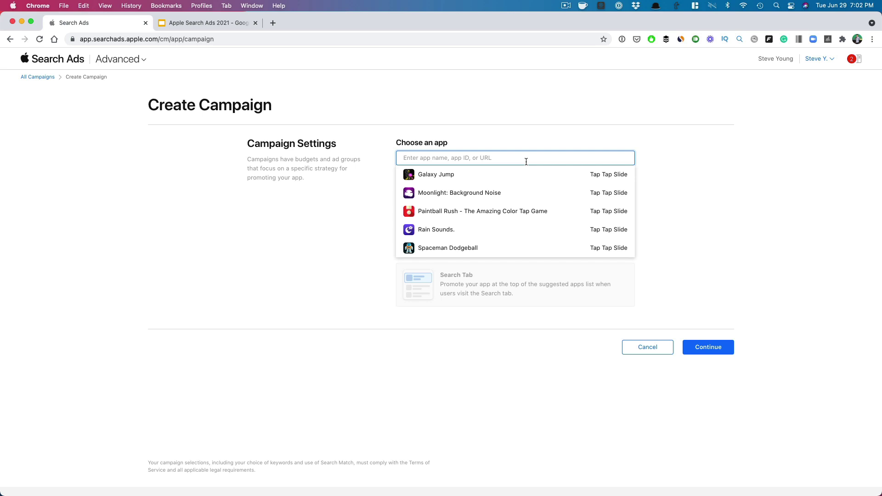
left_click(501, 193)
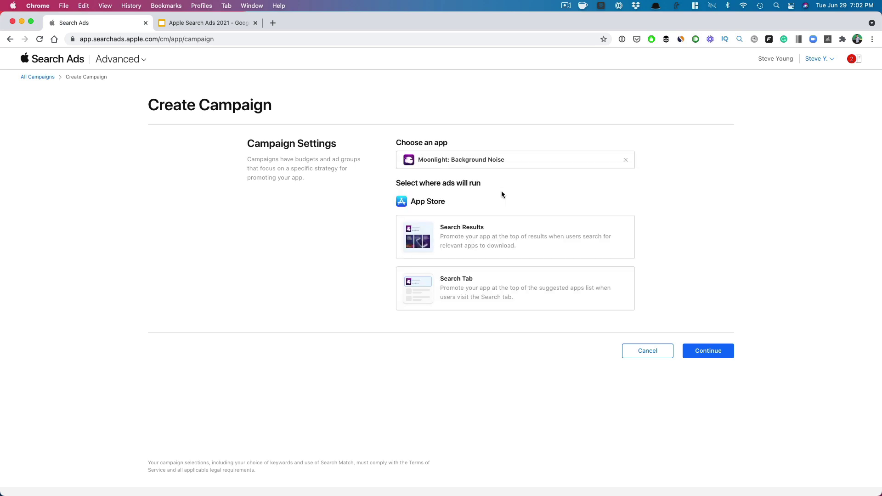
Choose Search Results as the ad placement and United States as the country, and continue to the campaign details
left_click(468, 235)
left_click(513, 249)
type("united")
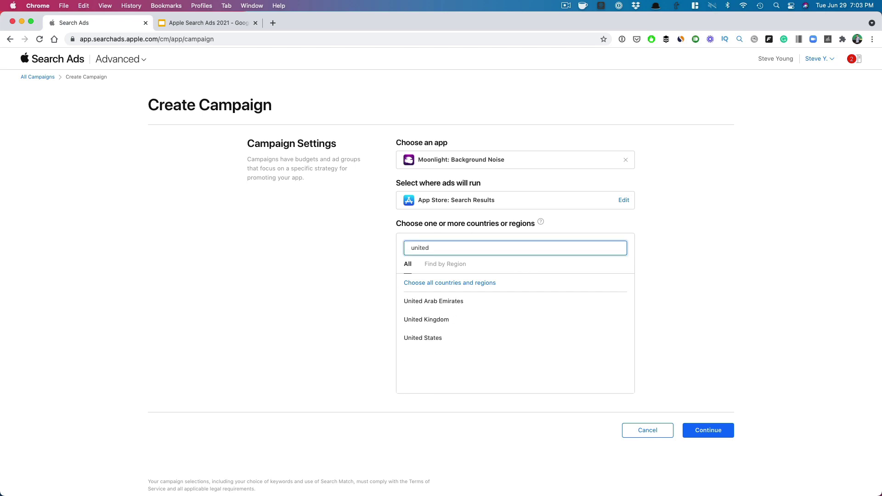
left_click(488, 337)
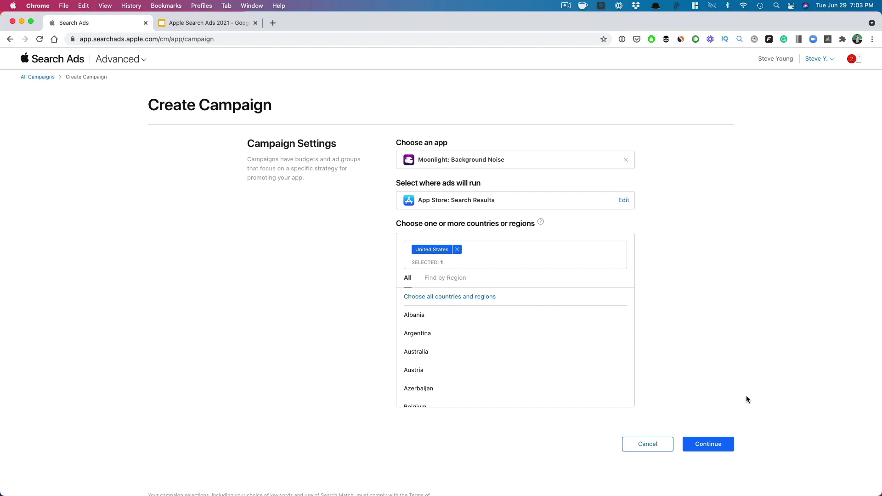
left_click(713, 447)
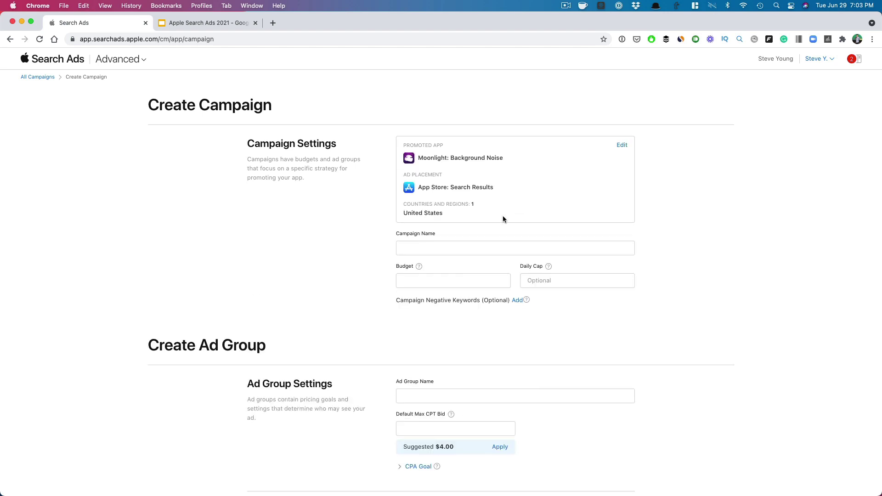
Name the campaign "broad / us" and set its budget to $50,000
left_click(440, 249)
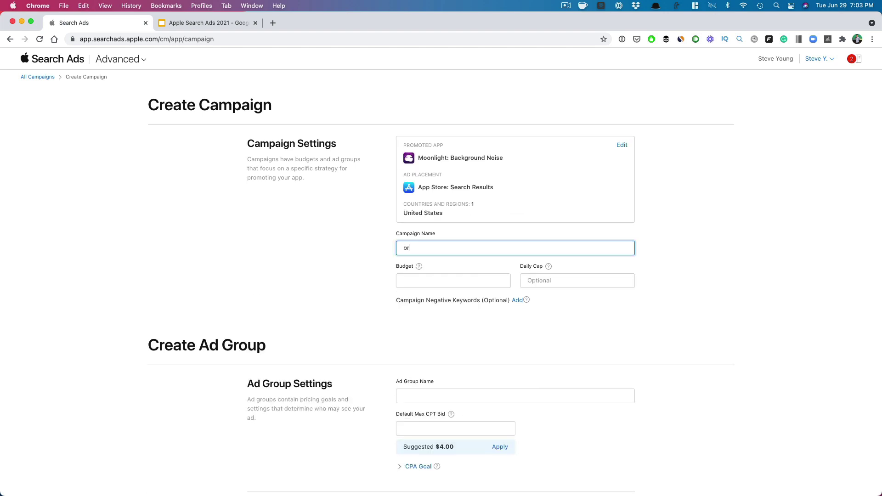
type("broad / us")
key("Tab")
key("Tab")
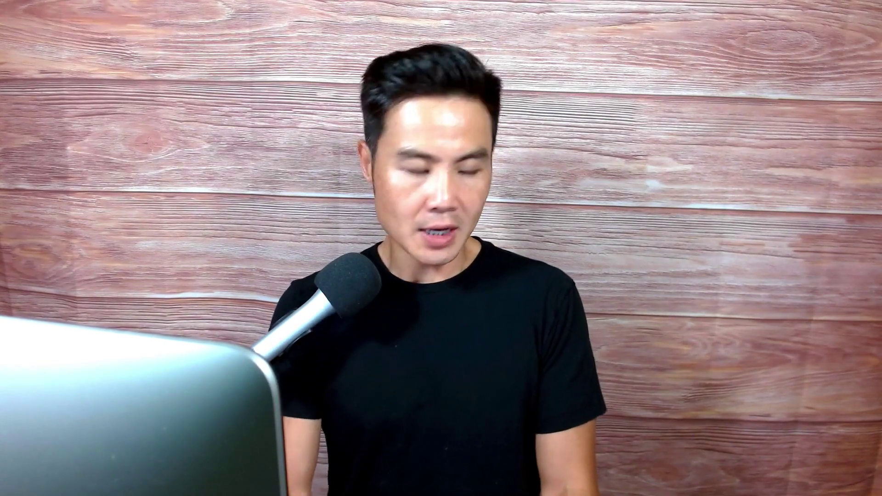
type("000")
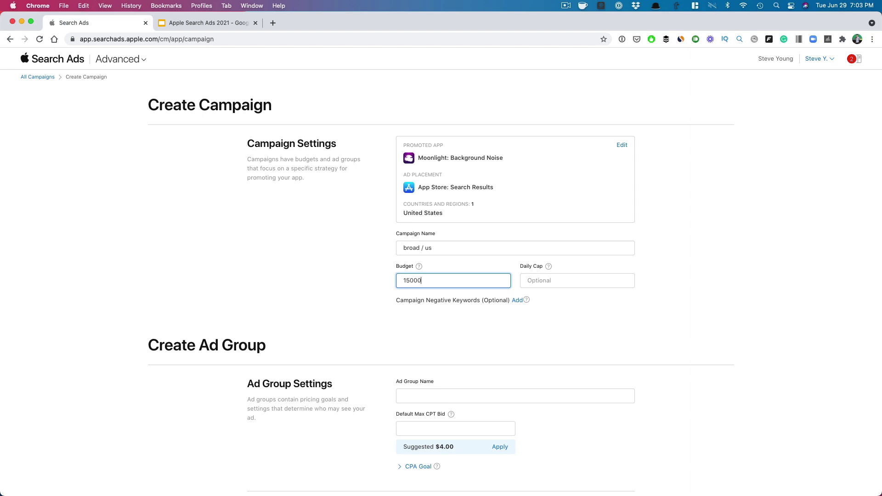
key("BackSpace")
type("500000")
key("Tab")
left_click(431, 276)
Set the campaign's daily cap to $50
left_click(575, 277)
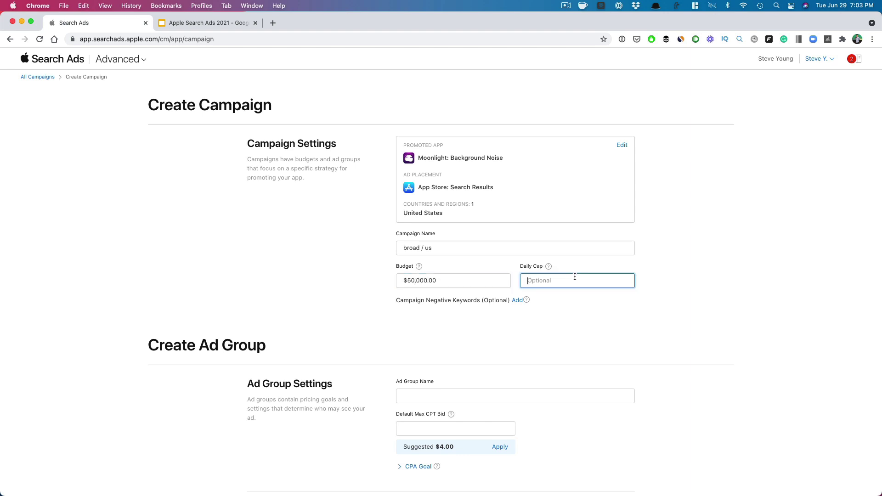
type("5")
key("BackSpace")
type("50")
key("Tab")
key("Tab")
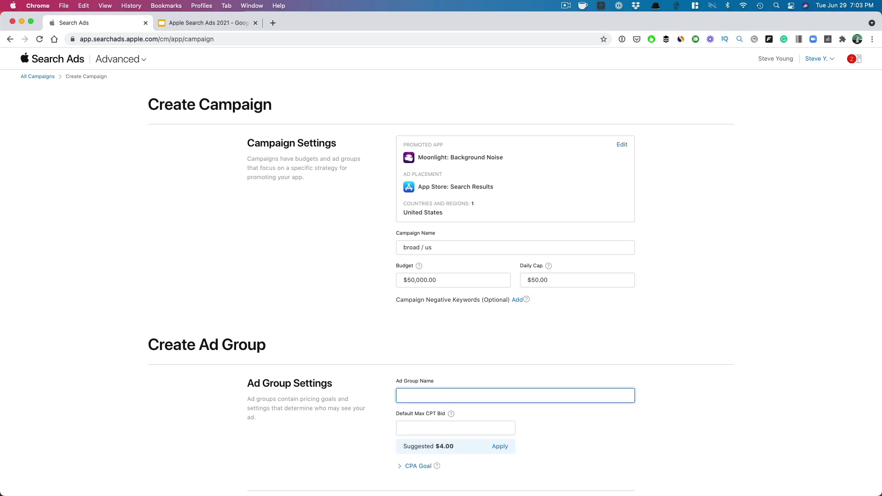
Copy the campaign name "broad / us" and reuse it as the ad group name
scroll(458, 168, "down", 3)
triple_click(459, 169)
key("super+c")
left_click(447, 318)
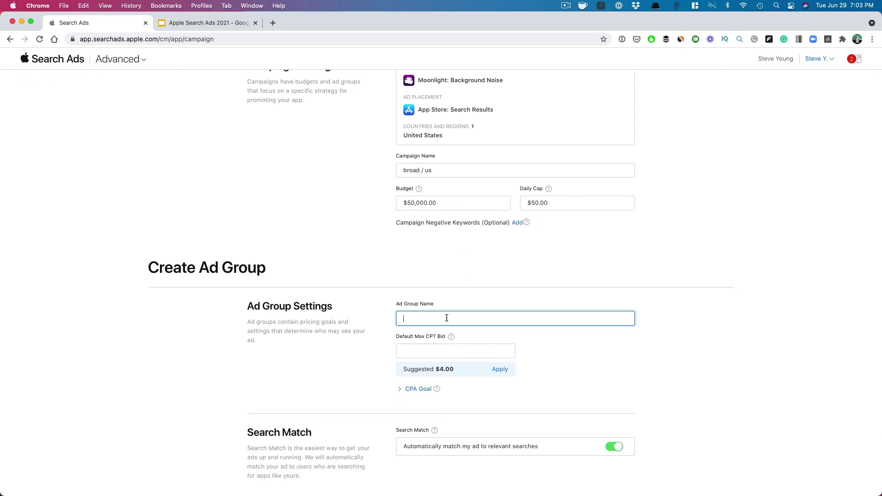
key("super+v")
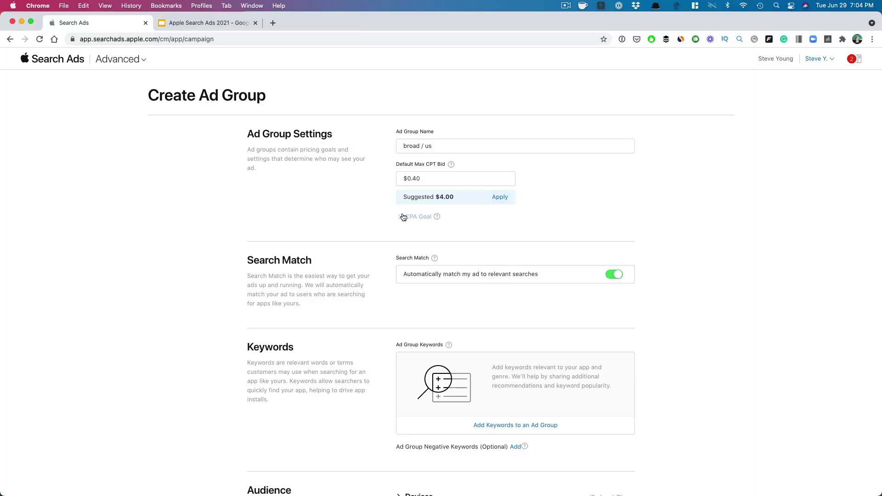
Expand the optional CPA goal and turn off Search Match for the ad group
left_click(403, 216)
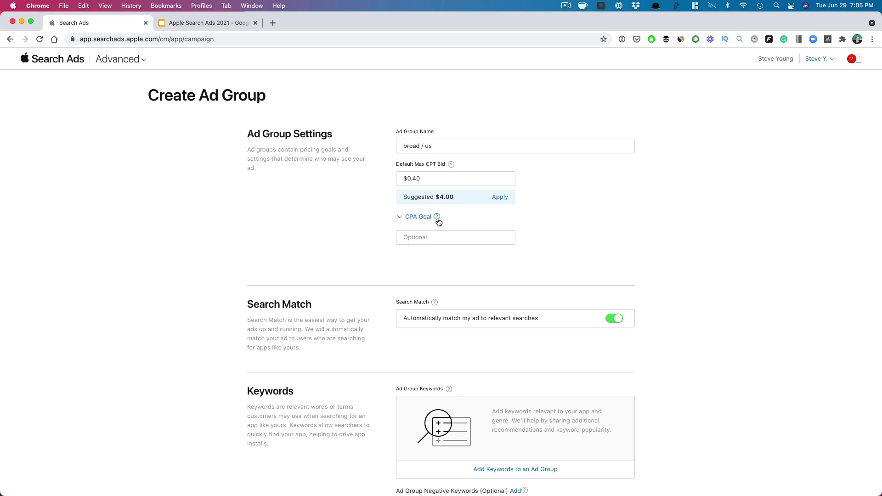
left_click(432, 236)
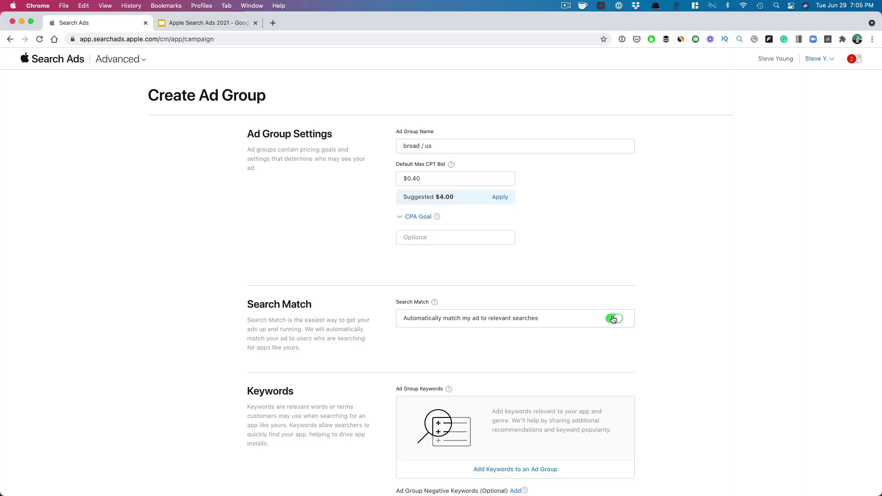
left_click(615, 319)
Add background noise, sleep sounds, sound machine and relax melodies as broad-match ad group keywords and save them
scroll(570, 352, "down", 5)
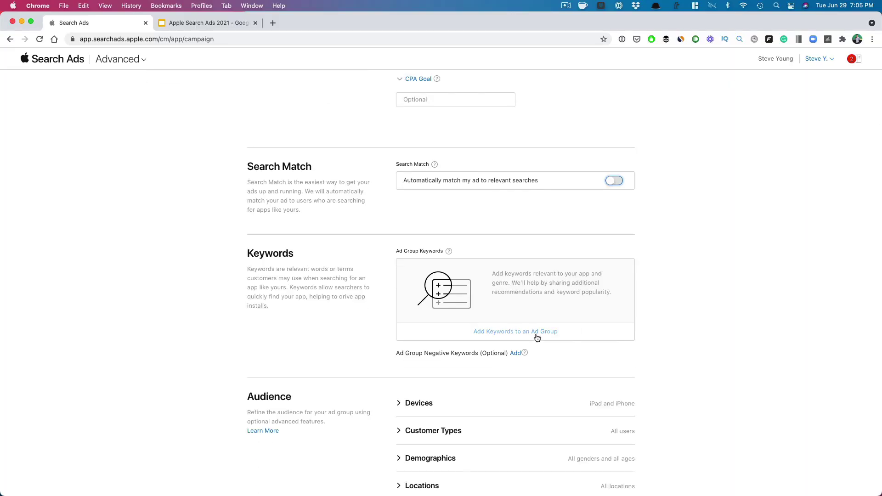
left_click(537, 332)
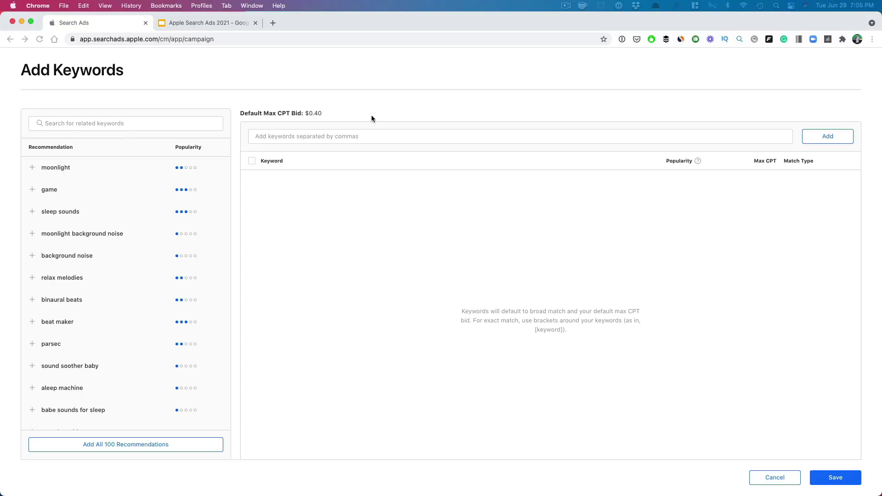
left_click(366, 136)
type("background noise,sleep sounds,sound machine,relax melodies")
key("Return")
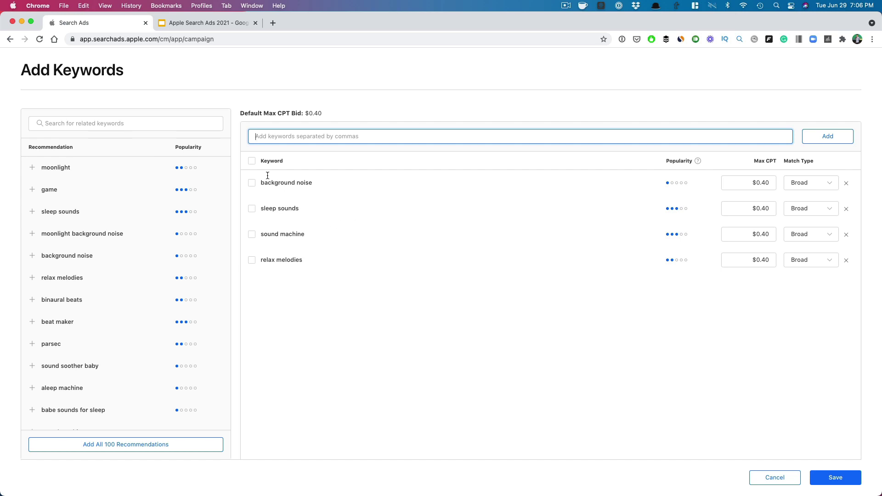
left_click(251, 160)
key("space")
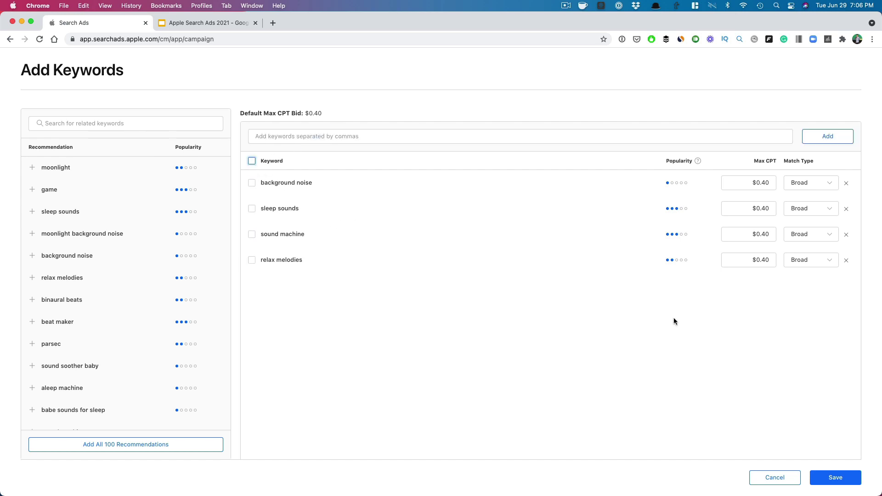
left_click(841, 482)
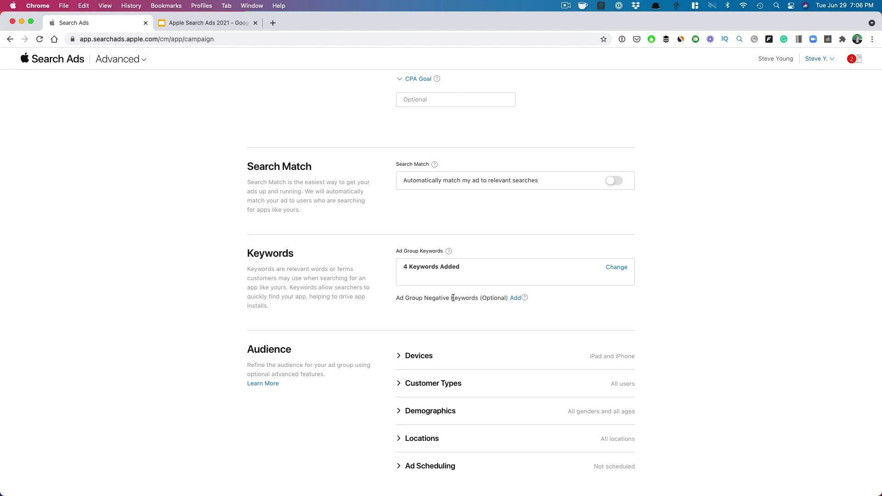
Add background noise, sleep sounds, sound machine and relax melodies to the ad group's negative keywords
left_click(517, 298)
left_click(400, 125)
type("background noise,sleep sounds,sound machine,relax melodies")
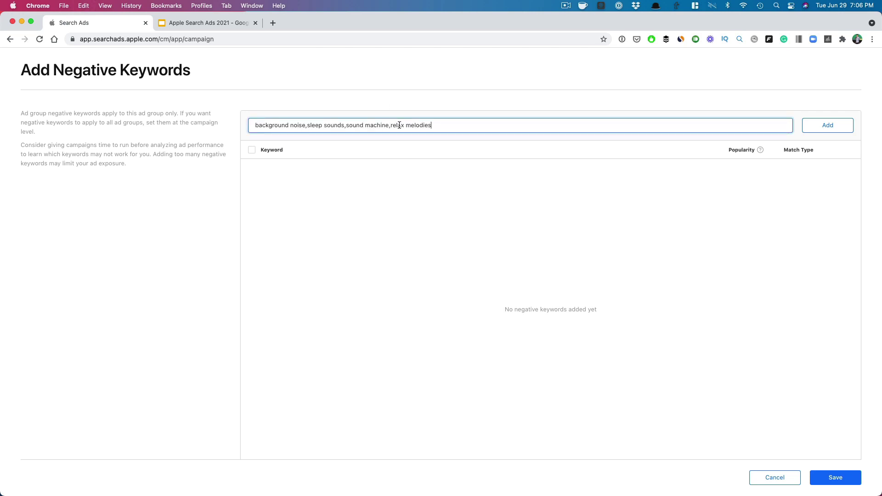
key("Return")
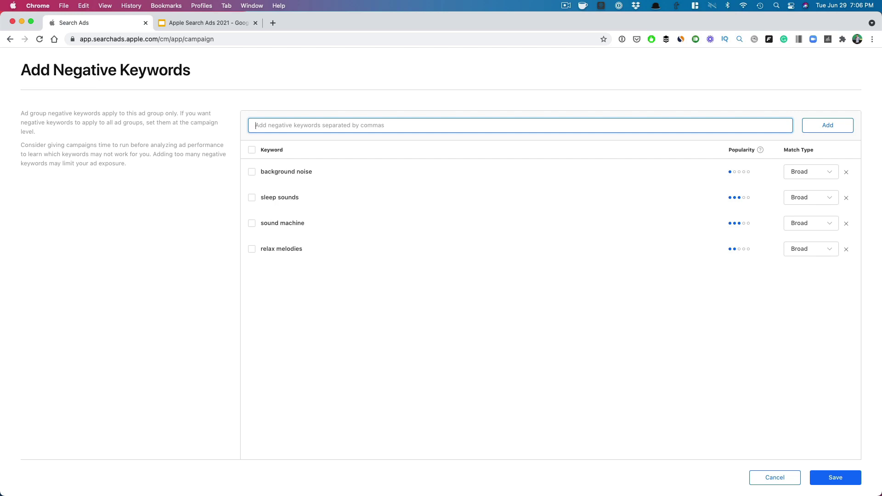
Change all four negative keywords to exact match and save them
left_click(252, 151)
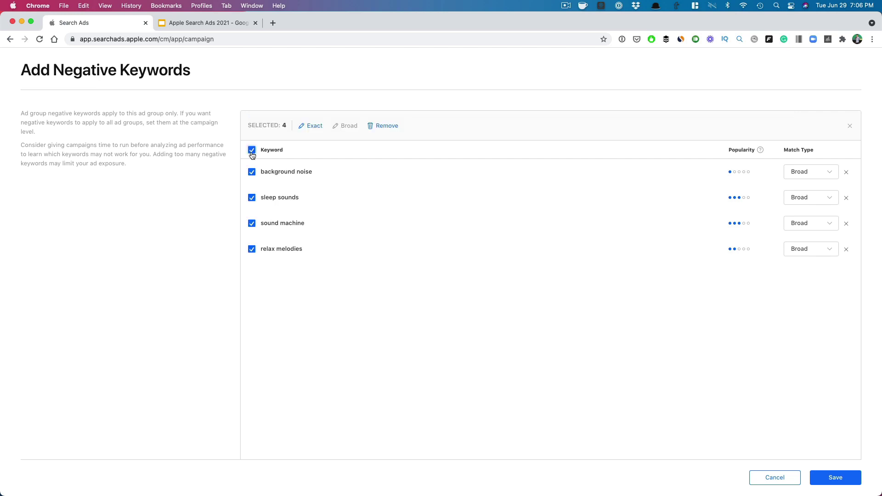
left_click(308, 128)
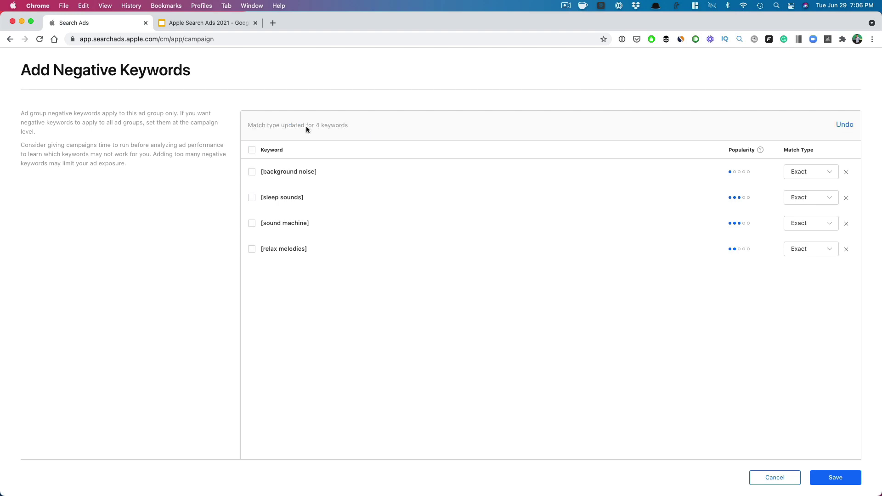
left_click(836, 478)
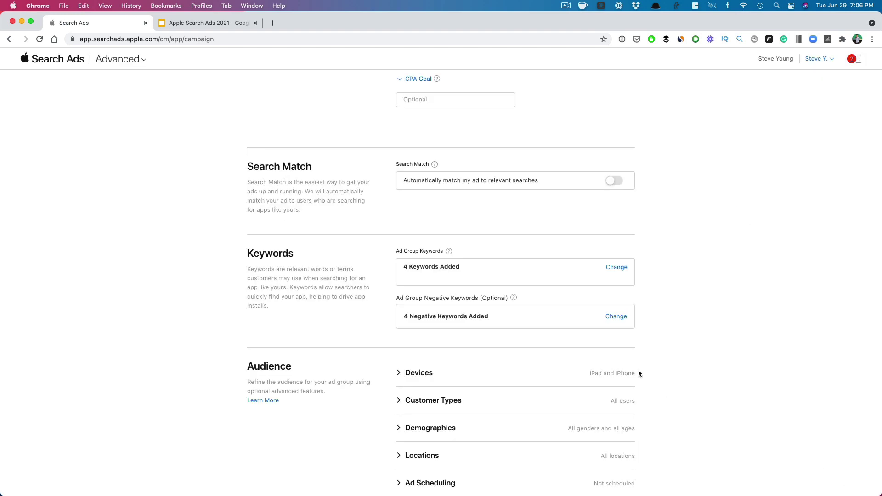
Reopen the ad group's negative keywords to review their exact match settings, and save the list again
left_click(616, 317)
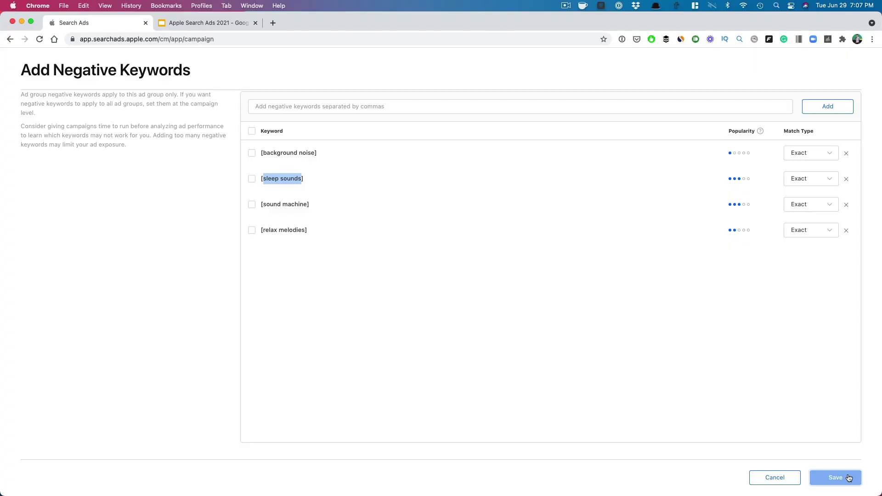
left_click(849, 479)
Limit the ad group's customer types to new users
scroll(534, 335, "down", 3)
left_click(434, 247)
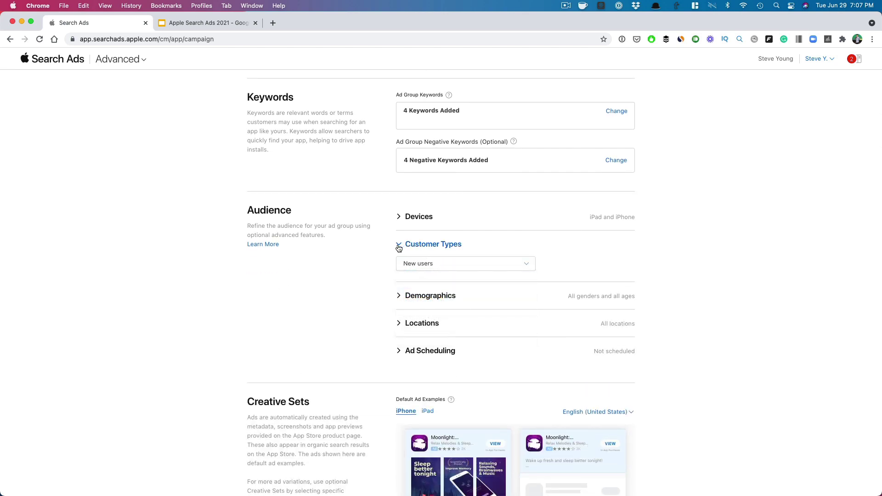
scroll(436, 272, "down", 7)
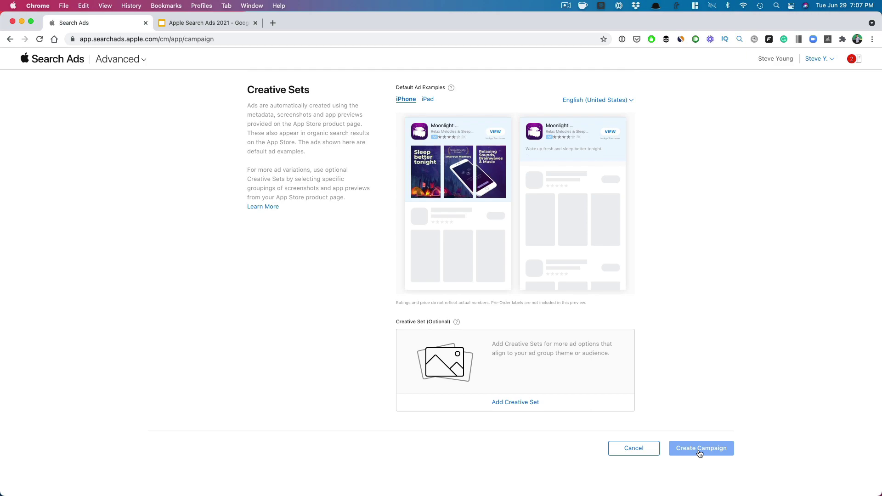
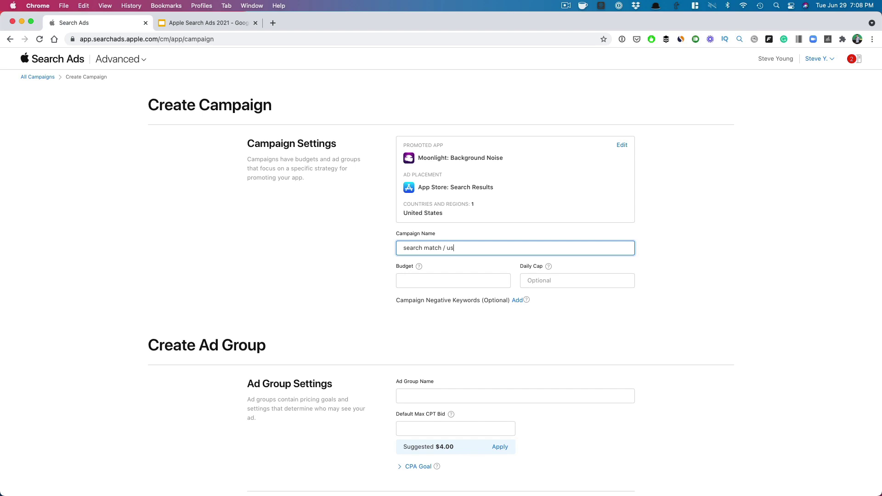
Set the "search match / us" campaign's budget to $50,000 and its daily cap to $25
left_click(453, 281)
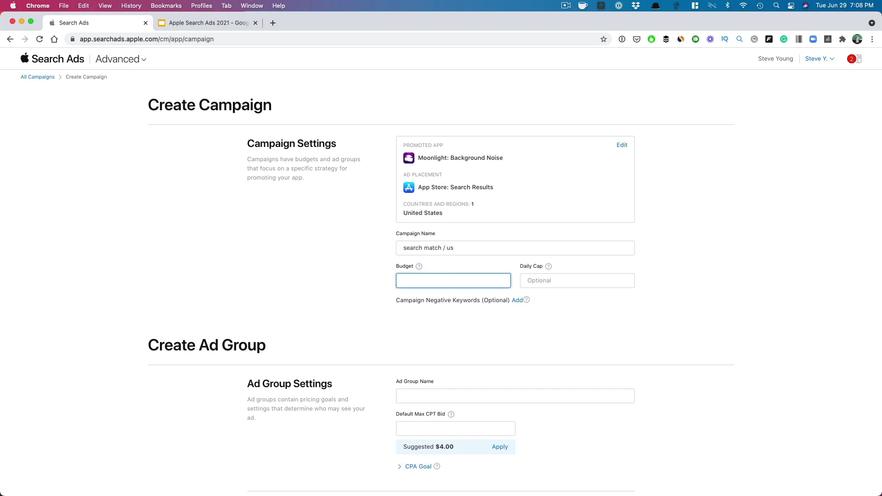
type("50000")
key("Tab")
key("Tab")
type("25")
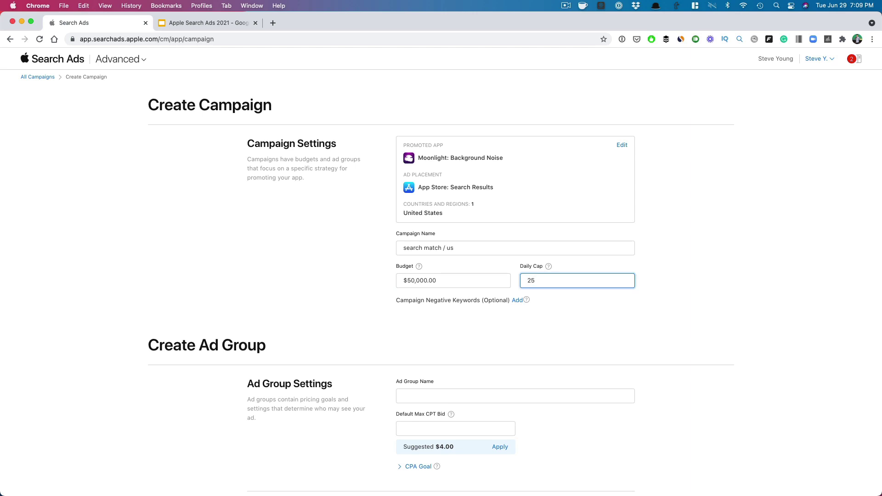
Name the ad group "search match / us"
left_click(460, 393)
type("search match / us")
key("Tab")
key("Tab")
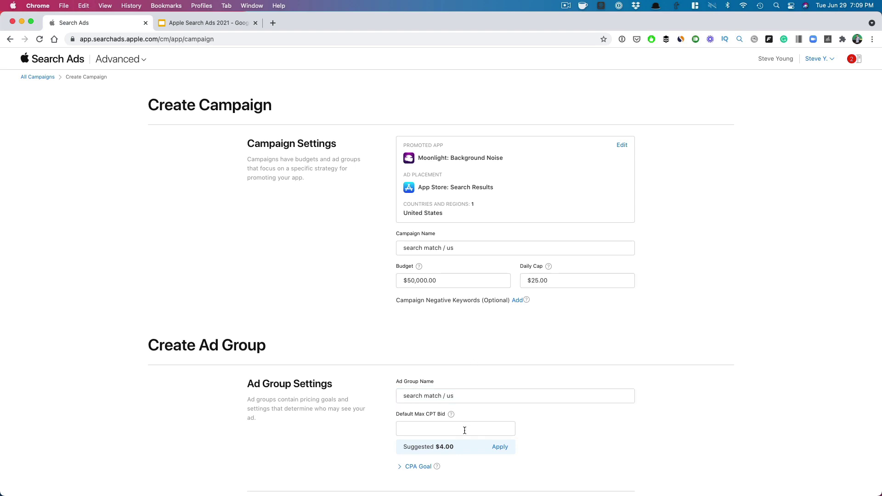
Set the ad group's default max CPT bid to $0.40
scroll(464, 432, "down", 3)
scroll(464, 432, "down", 1)
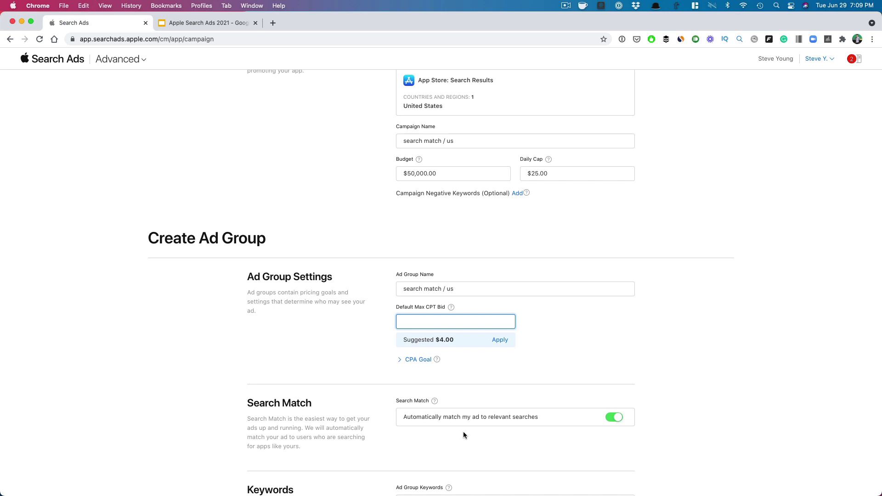
type("0.40")
key("Tab")
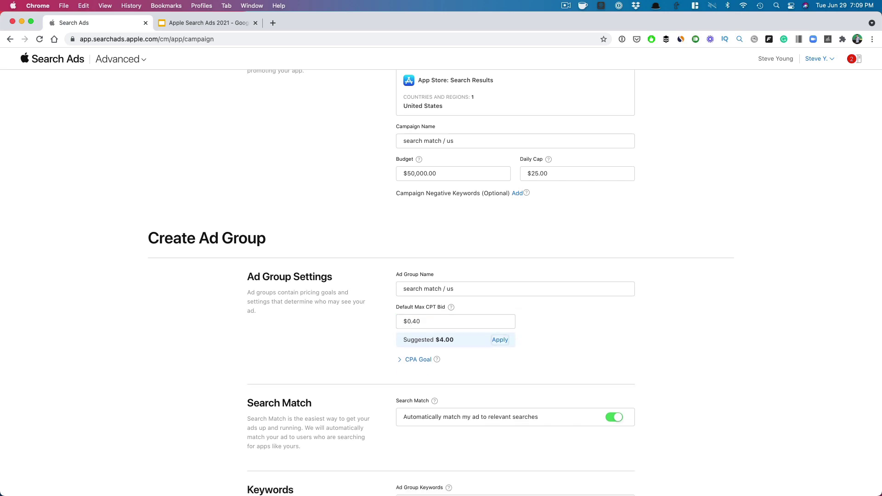
scroll(443, 418, "down", 3)
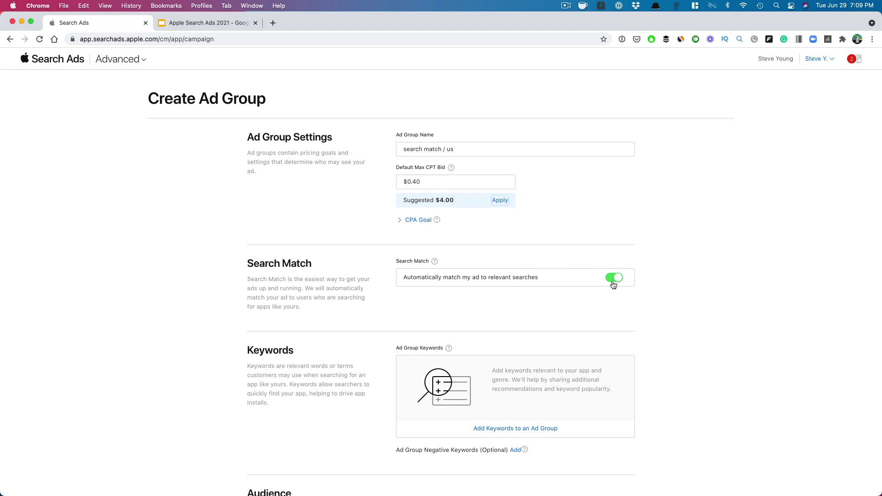
Add "background noise", "sleep sounds", "sound machine" and "relax melodies" as negative keywords for the ad group
scroll(430, 315, "down", 3)
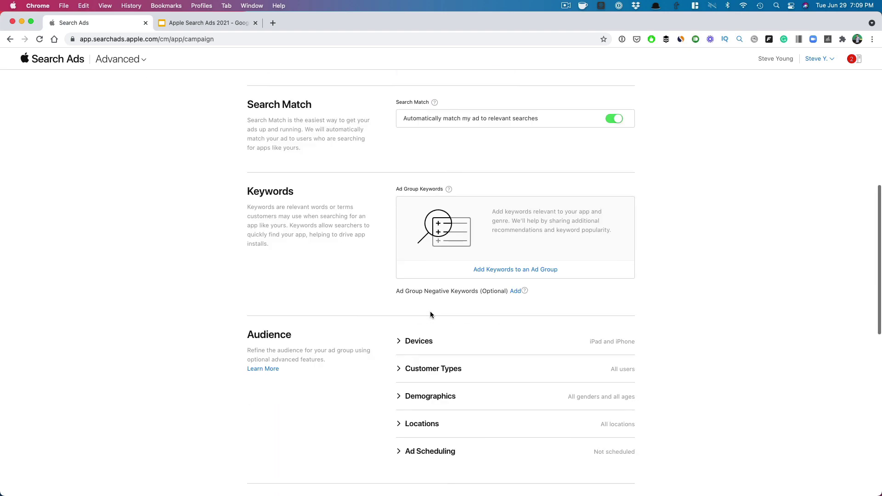
scroll(430, 315, "up", 2)
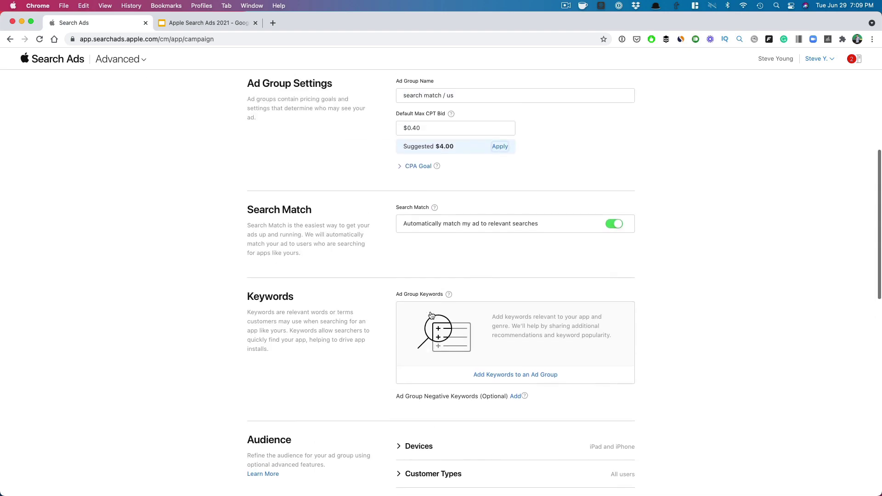
left_click(515, 396)
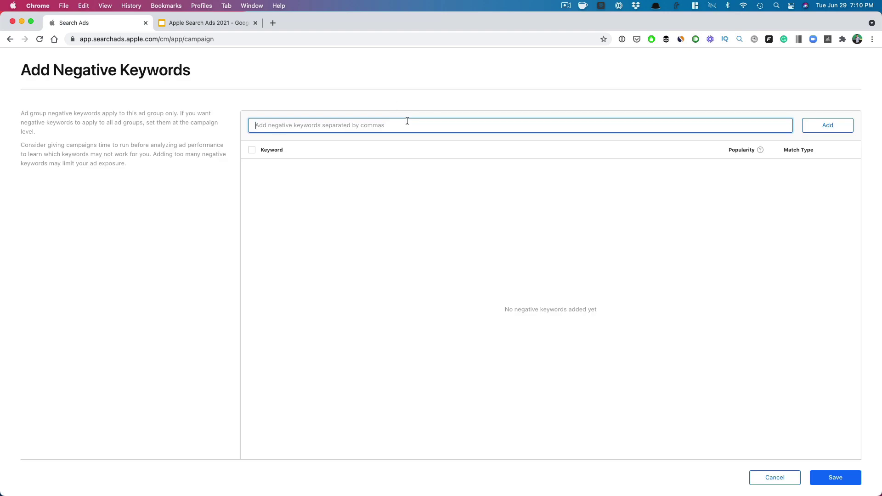
type("background noise,sleep sounds,sound machine,relax melodies")
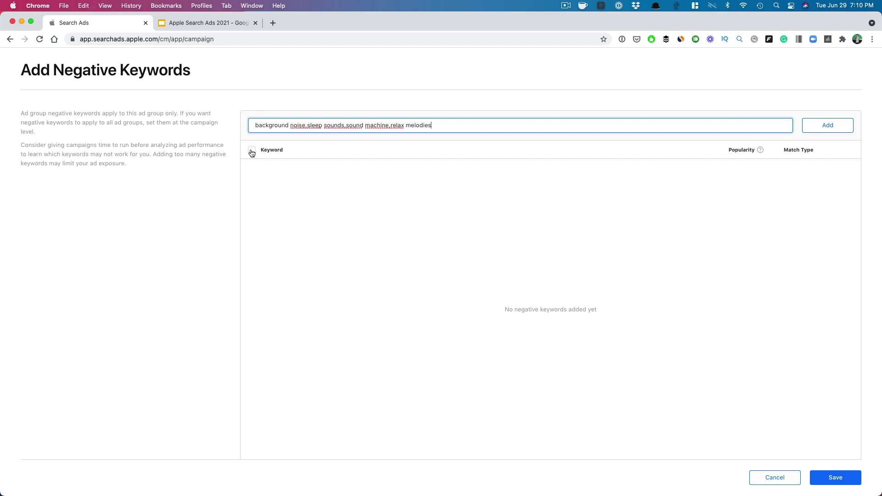
key("Return")
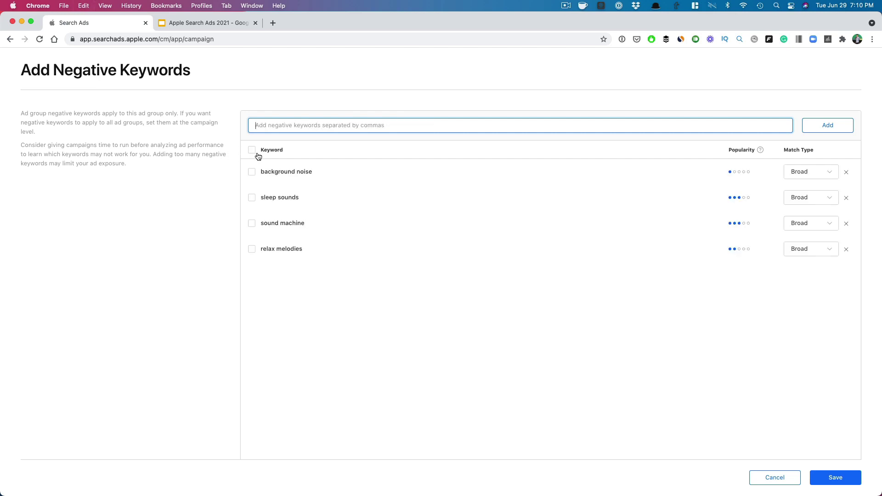
Change the match type of all four negative keywords to Exact and save them
left_click(252, 150)
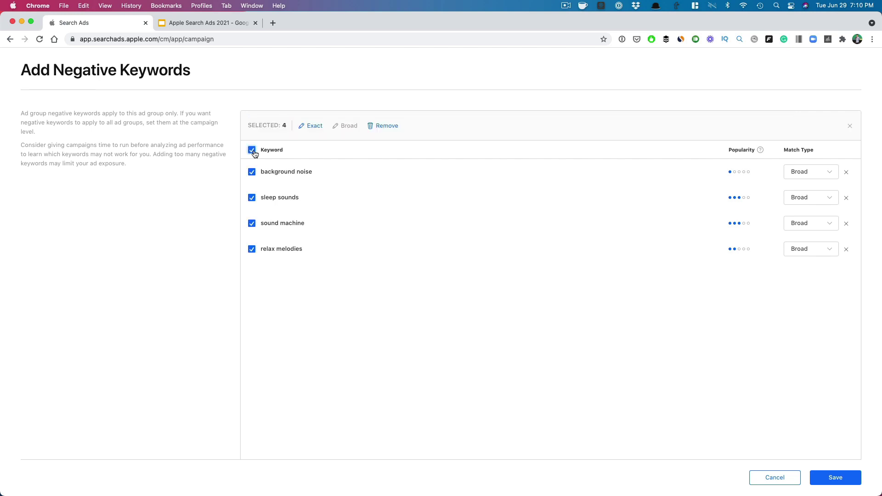
left_click(313, 127)
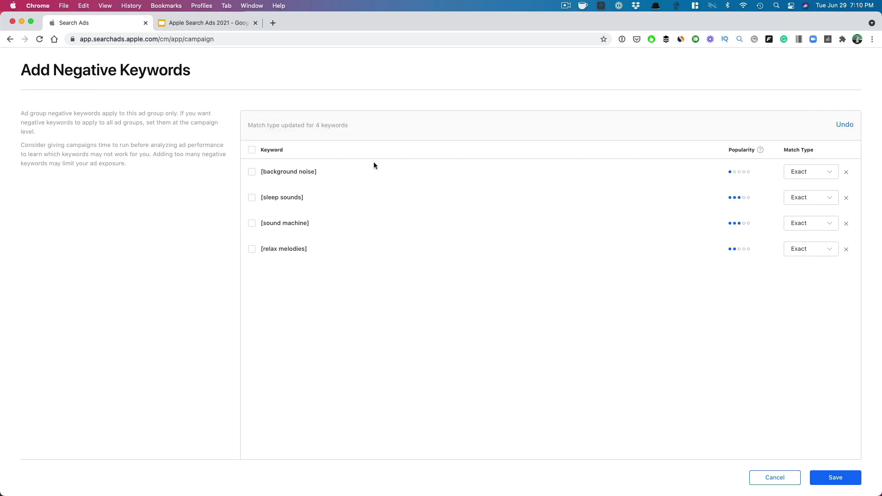
left_click(845, 478)
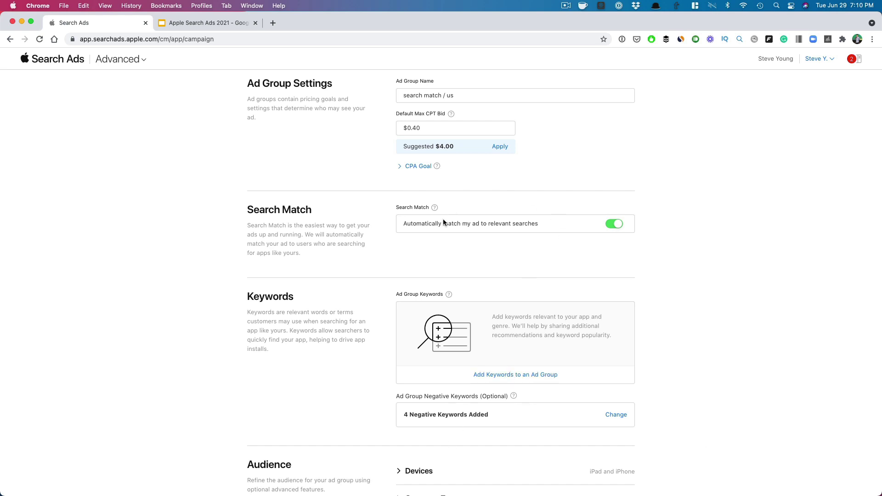
Limit the search match ad group's customer types to new users and create the campaign
scroll(424, 229, "down", 5)
left_click(416, 269)
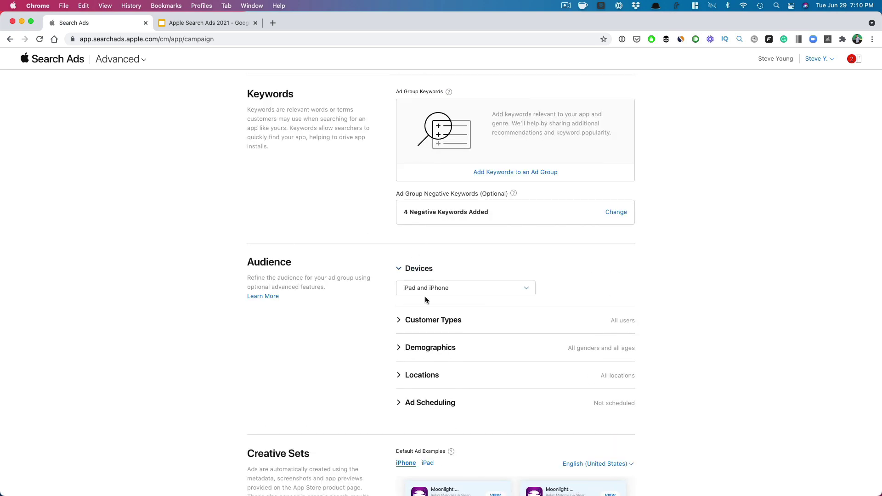
left_click(433, 321)
scroll(437, 322, "down", 2)
left_click(459, 235)
left_click(415, 270)
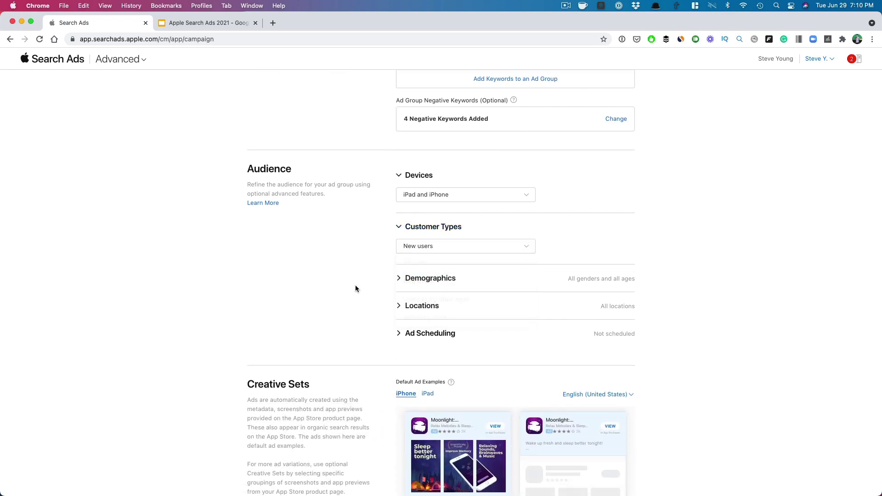
scroll(356, 288, "down", 8)
left_click(705, 384)
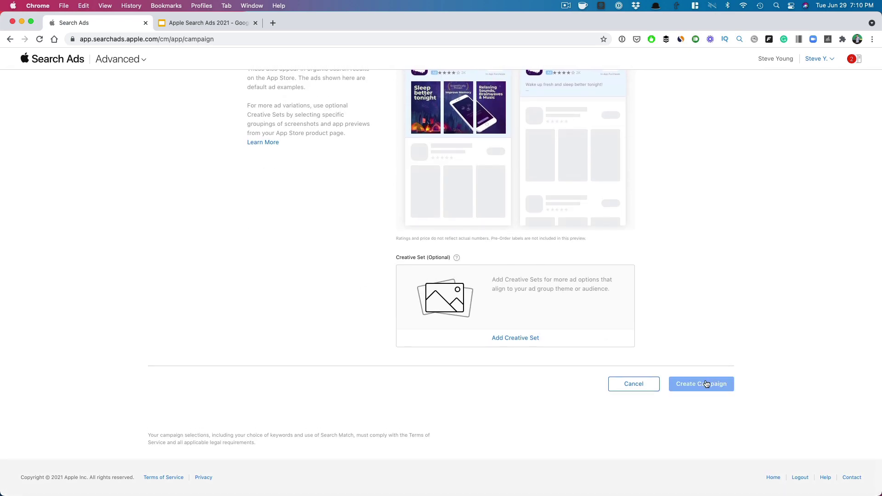